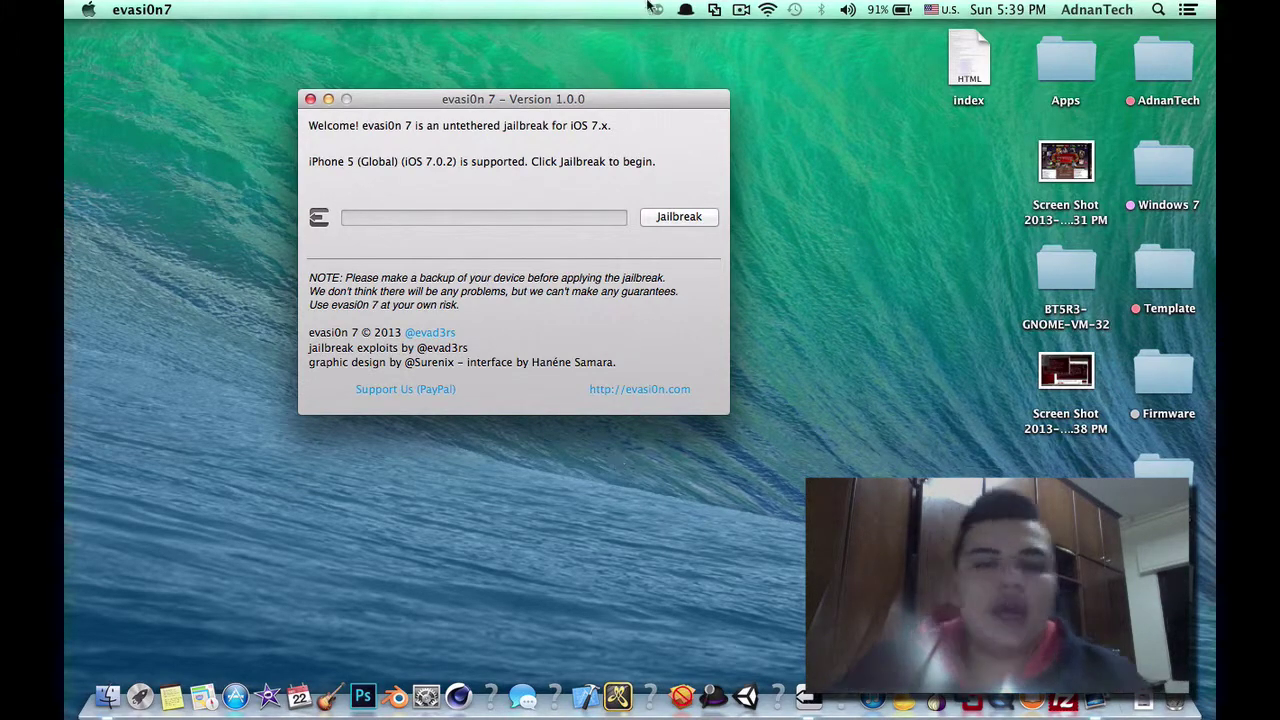
- Reposition the evasi0n 7 window slightly on the desktop
{"action": "mouse_move", "coordinate": [584, 109]}
{"action": "left_mouse_down"}
{"action": "mouse_move", "coordinate": [770, 114]}
{"action": "mouse_move", "coordinate": [756, 120]}
{"action": "left_mouse_up"}
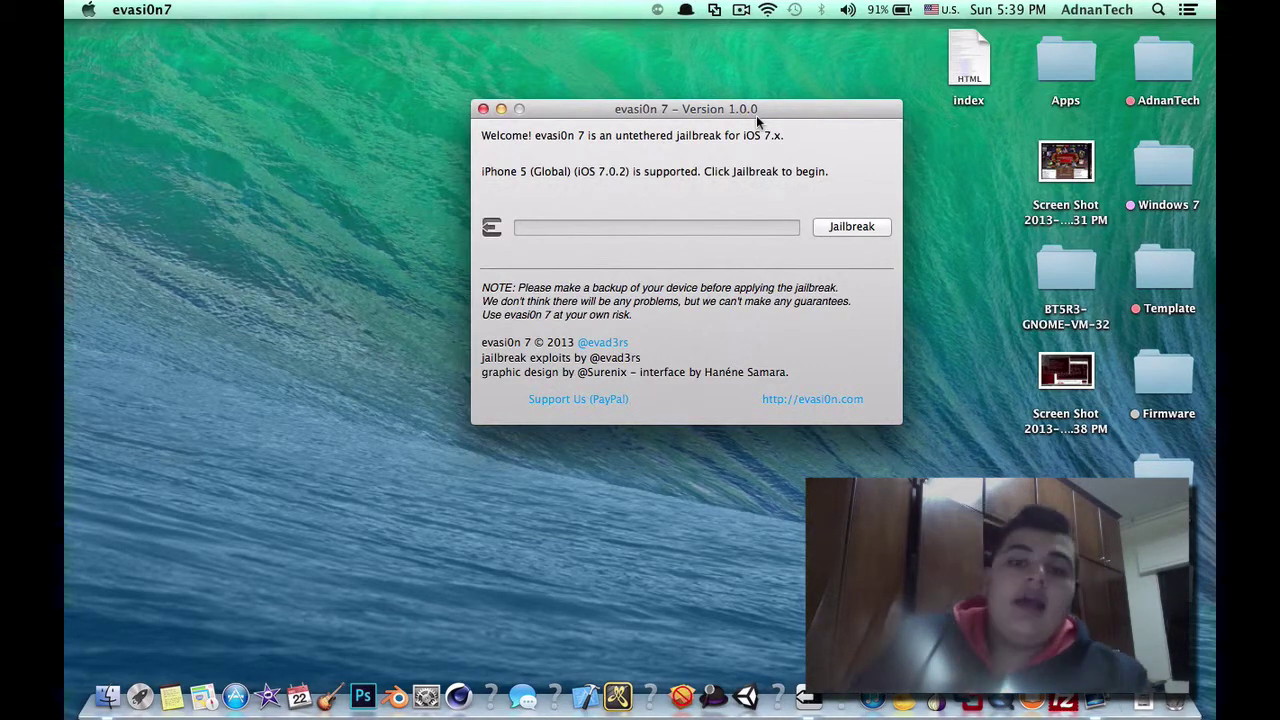
{"action": "left_click_drag", "start_coordinate": [756, 115], "coordinate": [729, 119]}
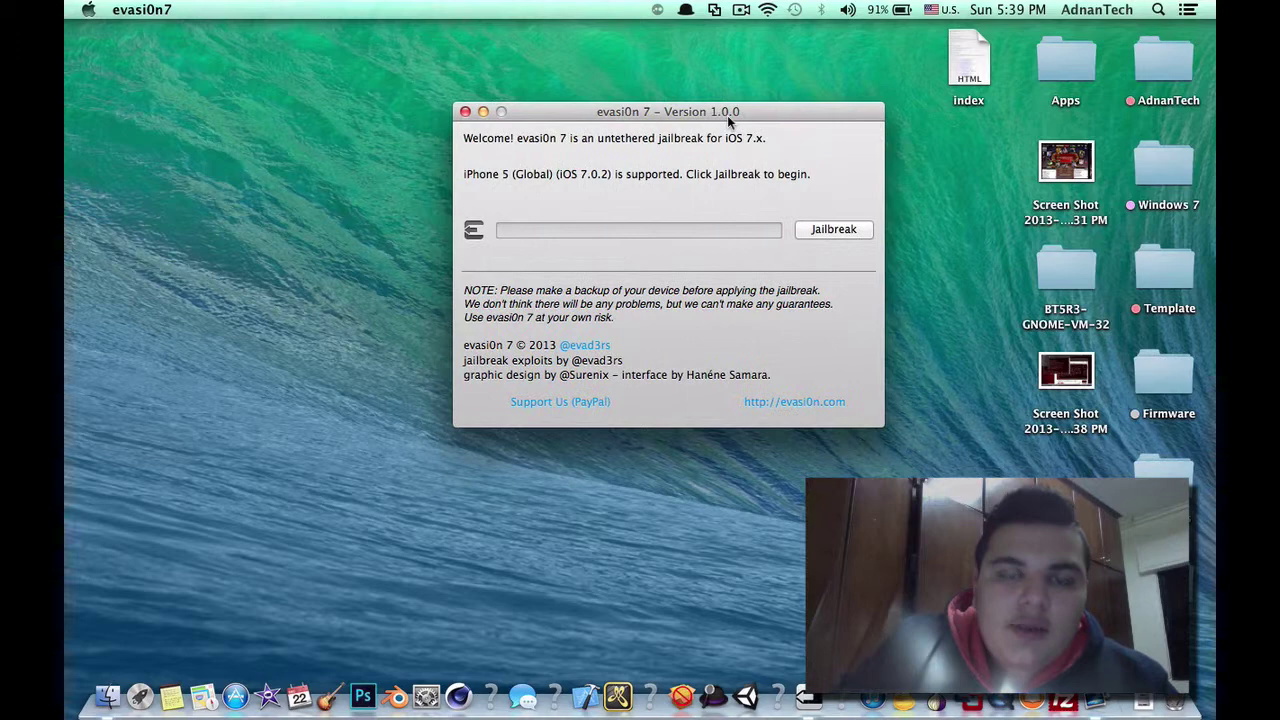
{"action": "left_click_drag", "start_coordinate": [585, 118], "coordinate": [588, 119]}
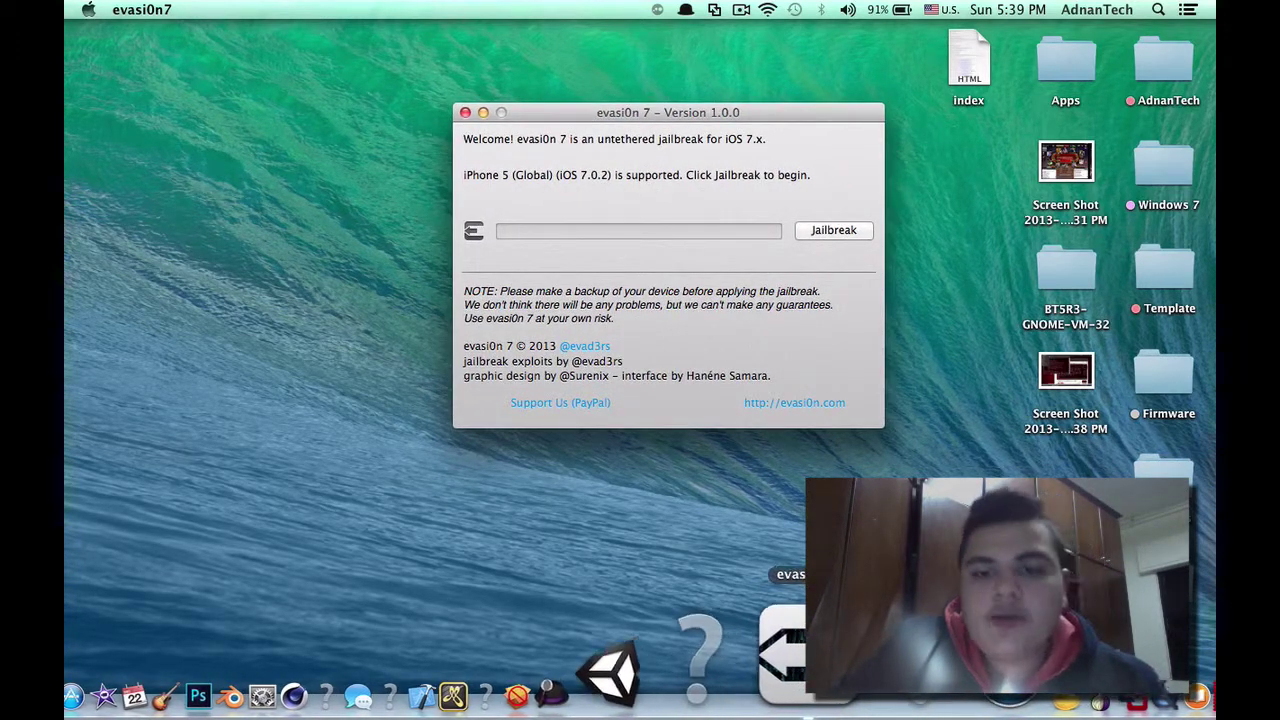
{"action": "left_click_drag", "start_coordinate": [702, 116], "coordinate": [687, 121]}
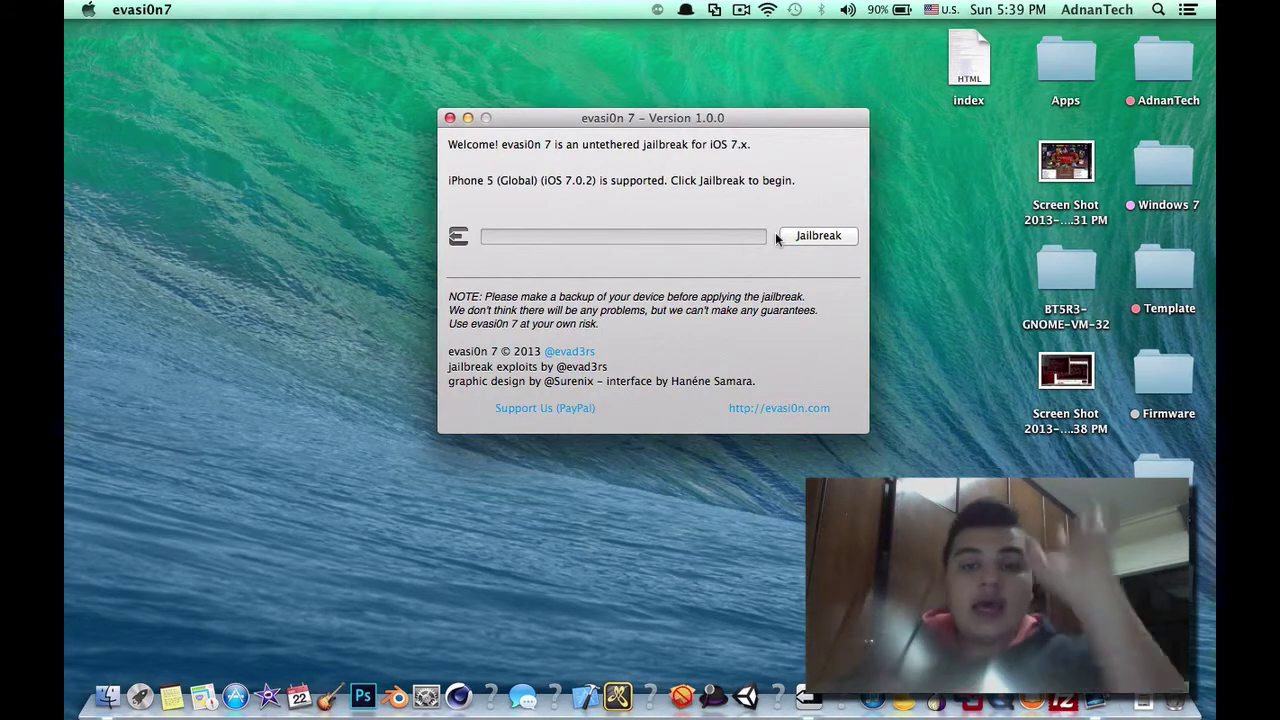
- Start the jailbreak of the connected iPhone 5, then pull down the notifications panel
{"action": "left_click", "coordinate": [794, 234]}
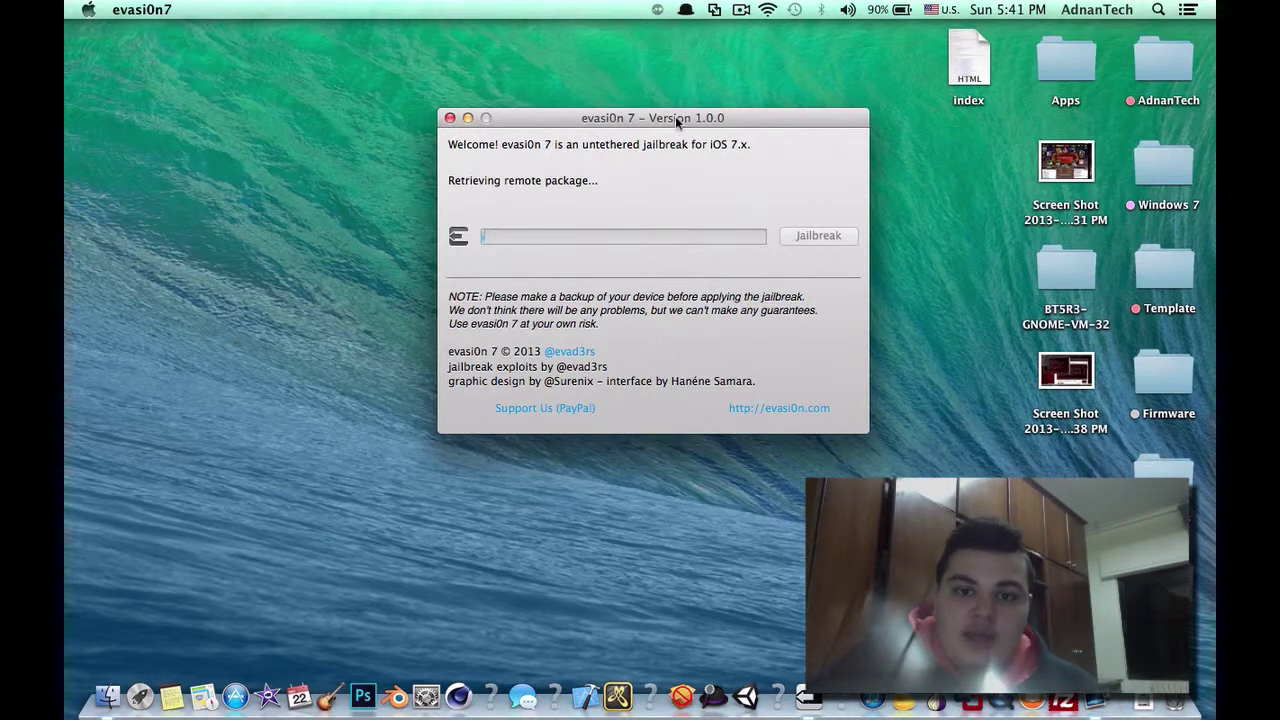
{"action": "left_click_drag", "start_coordinate": [675, 116], "coordinate": [675, 115]}
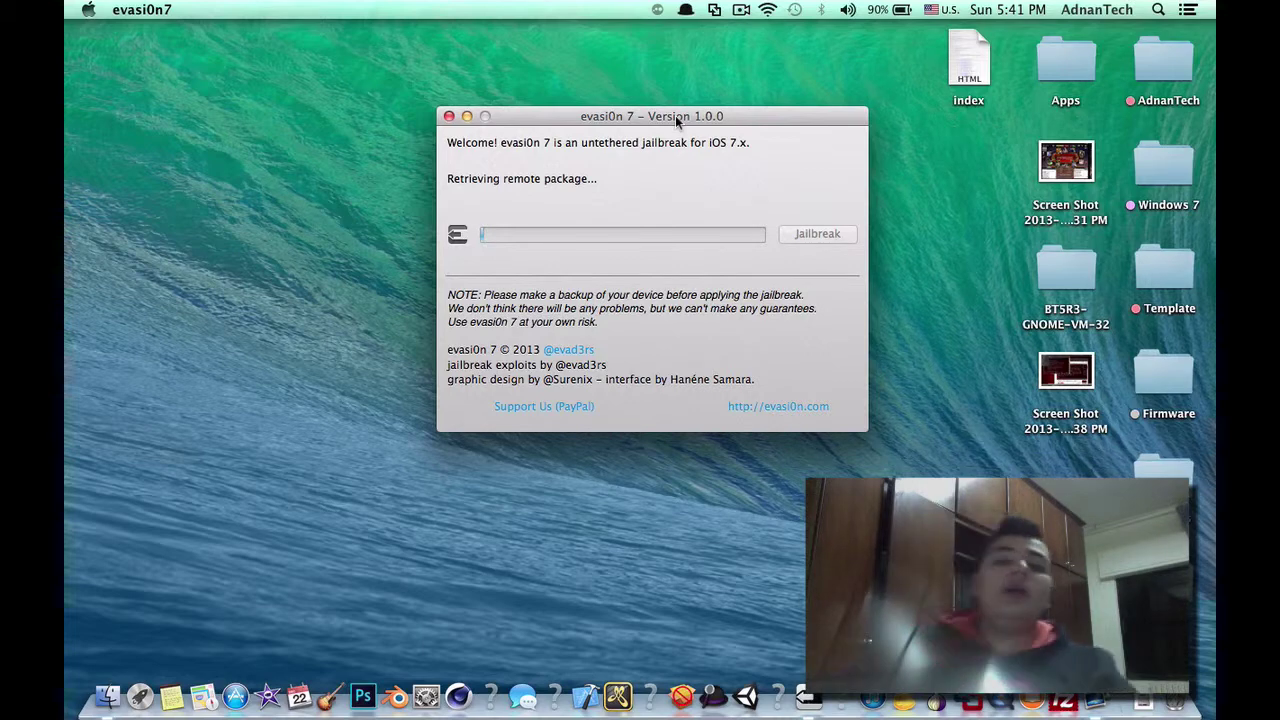
{"action": "left_click_drag", "start_coordinate": [675, 115], "coordinate": [681, 137]}
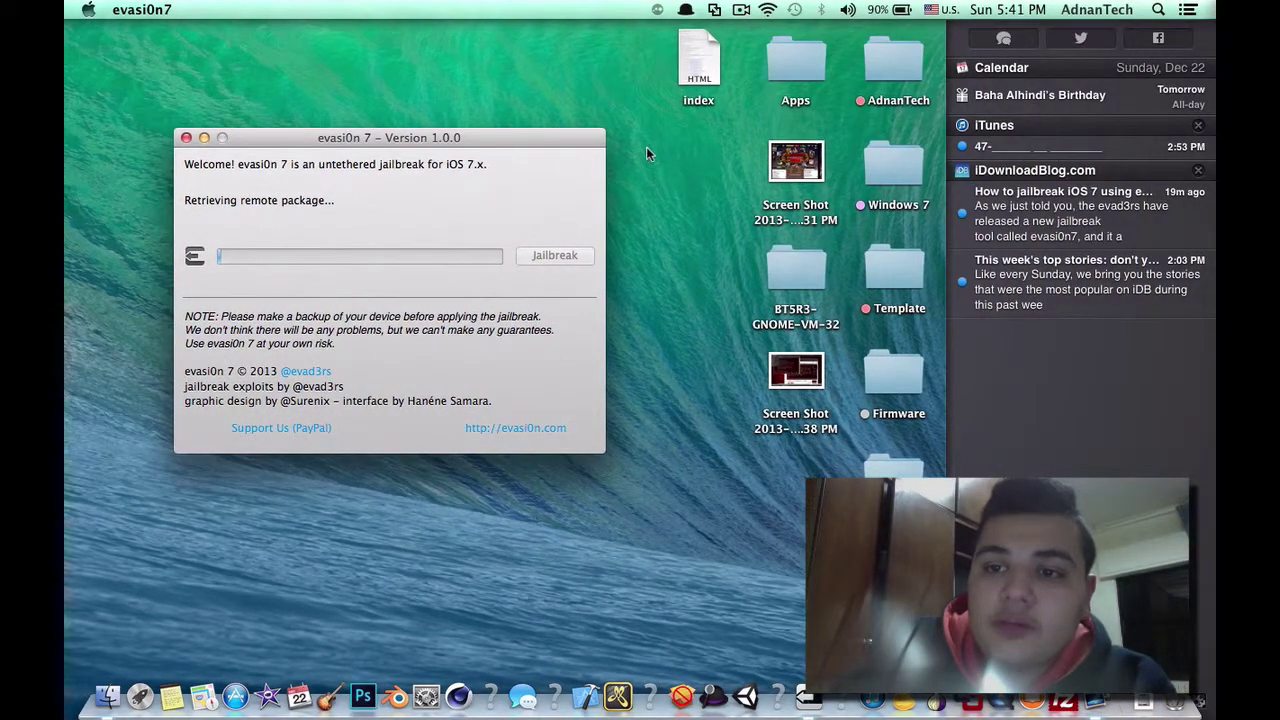
- Close Notification Center and move the evasi0n 7 window higher on the desktop
{"action": "left_click", "coordinate": [646, 146]}
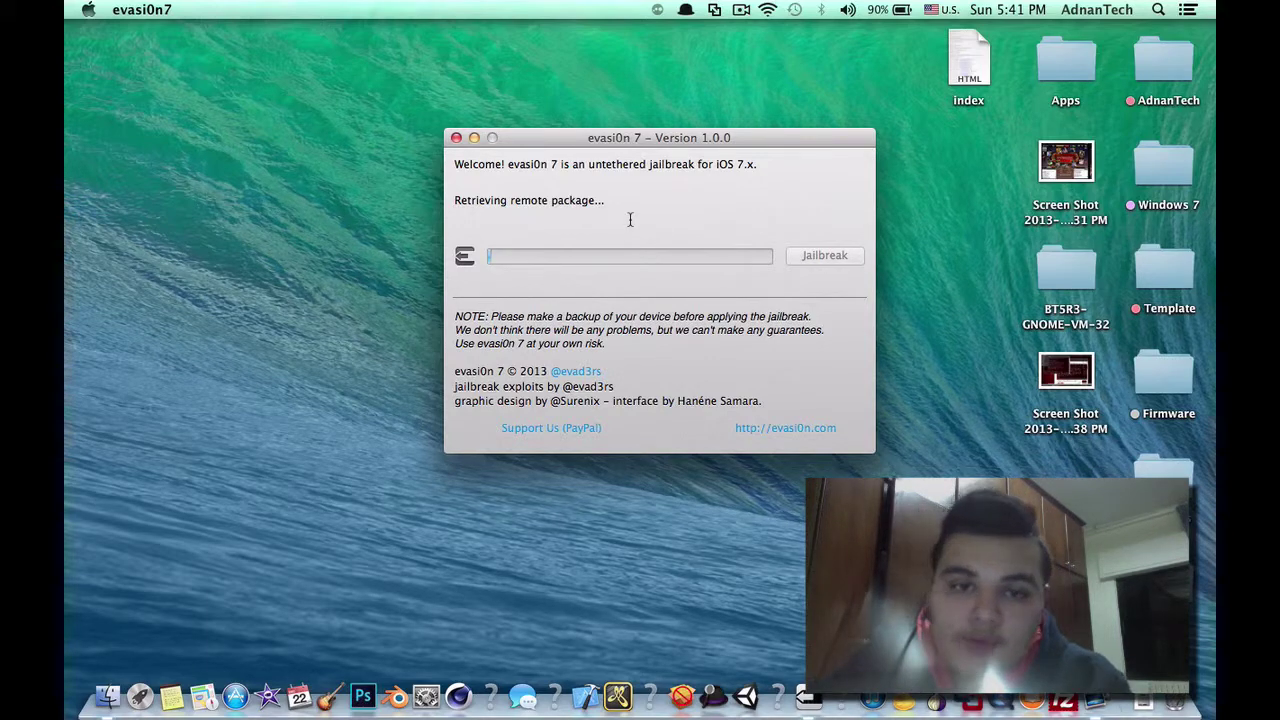
{"action": "left_click_drag", "start_coordinate": [626, 135], "coordinate": [628, 97]}
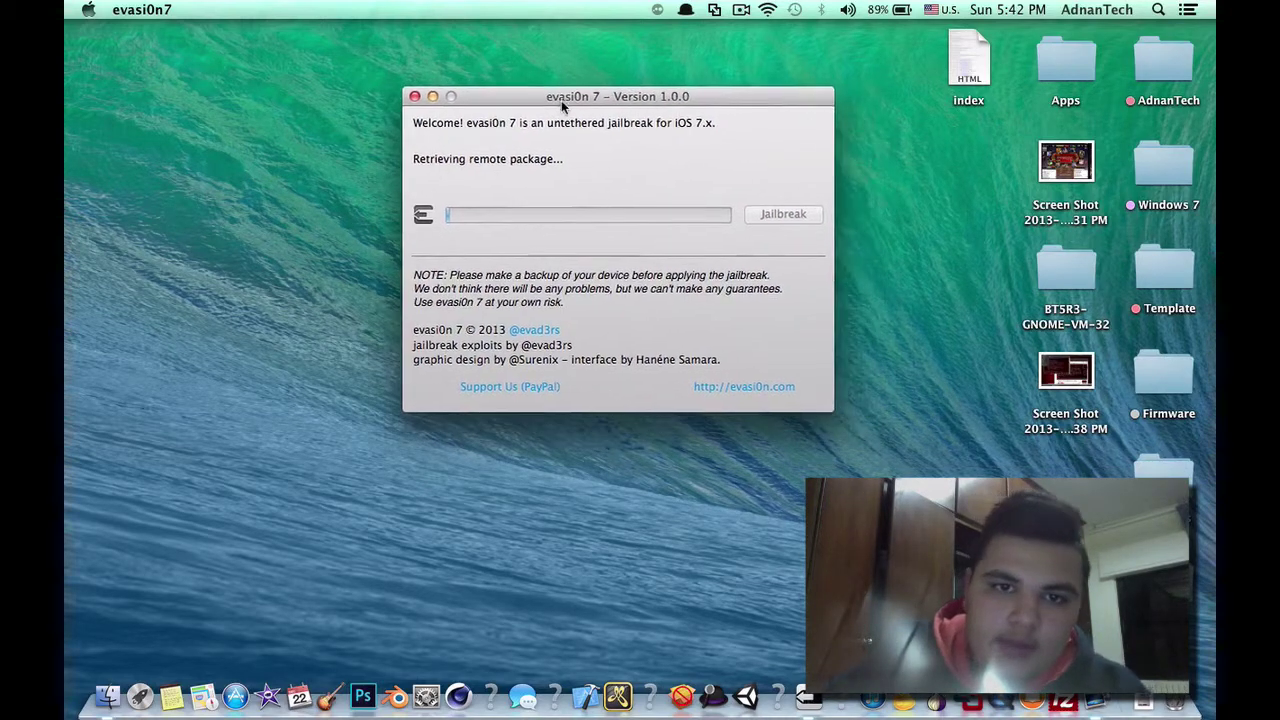
{"action": "left_click_drag", "start_coordinate": [601, 105], "coordinate": [597, 113]}
- Check the Mac's Wi-Fi connection, close the status menus, and bring up the Alfred launcher
{"action": "left_click", "coordinate": [765, 9]}
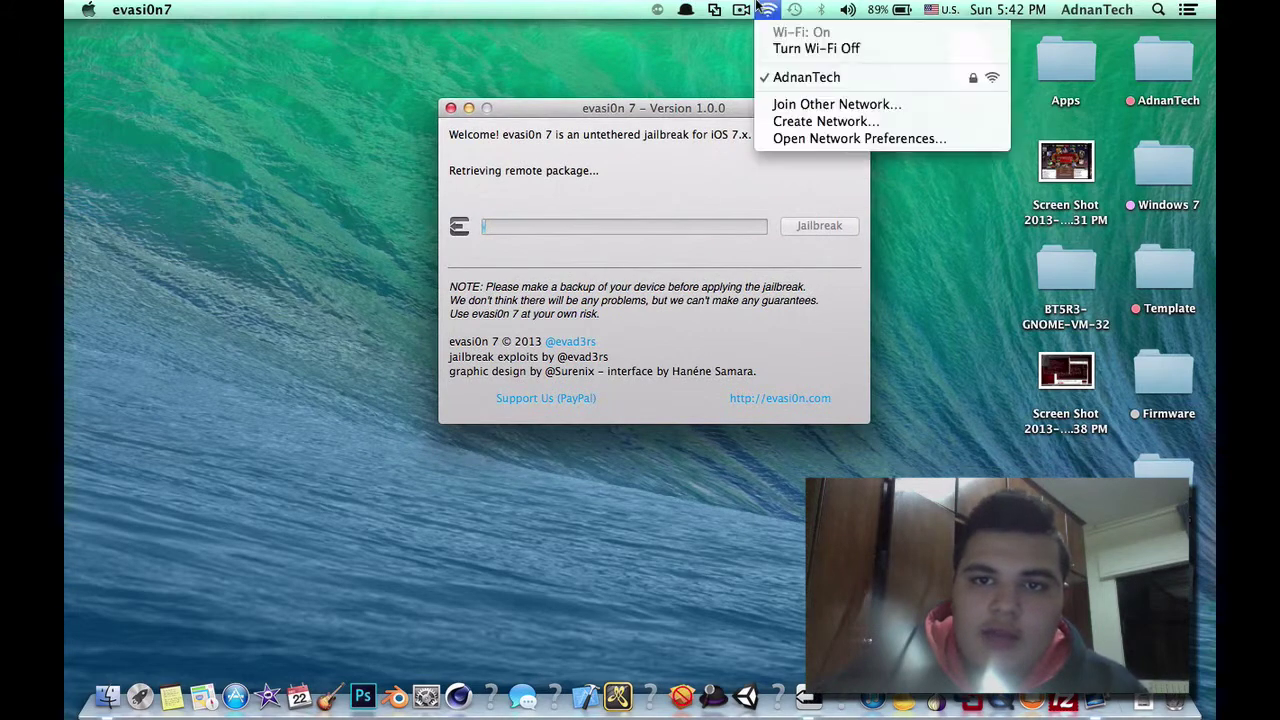
{"action": "left_click", "coordinate": [785, 78]}
{"action": "left_click", "coordinate": [740, 9]}
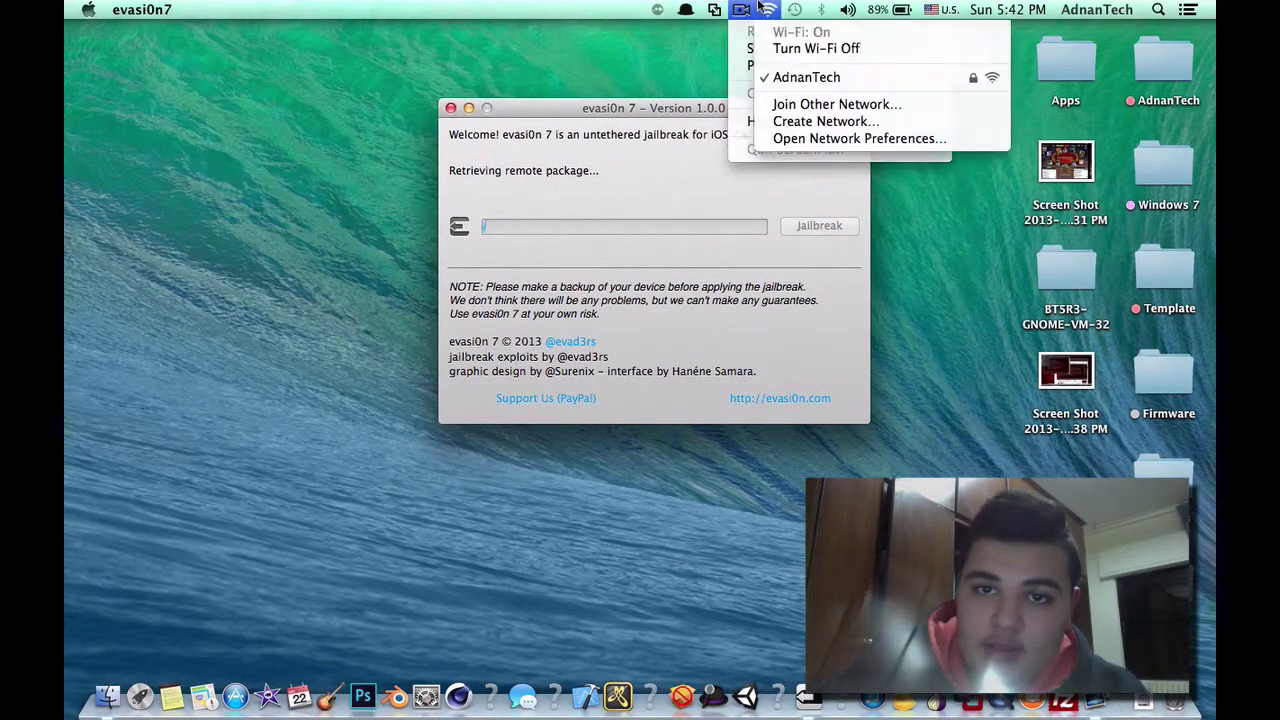
{"action": "left_click", "coordinate": [644, 160]}
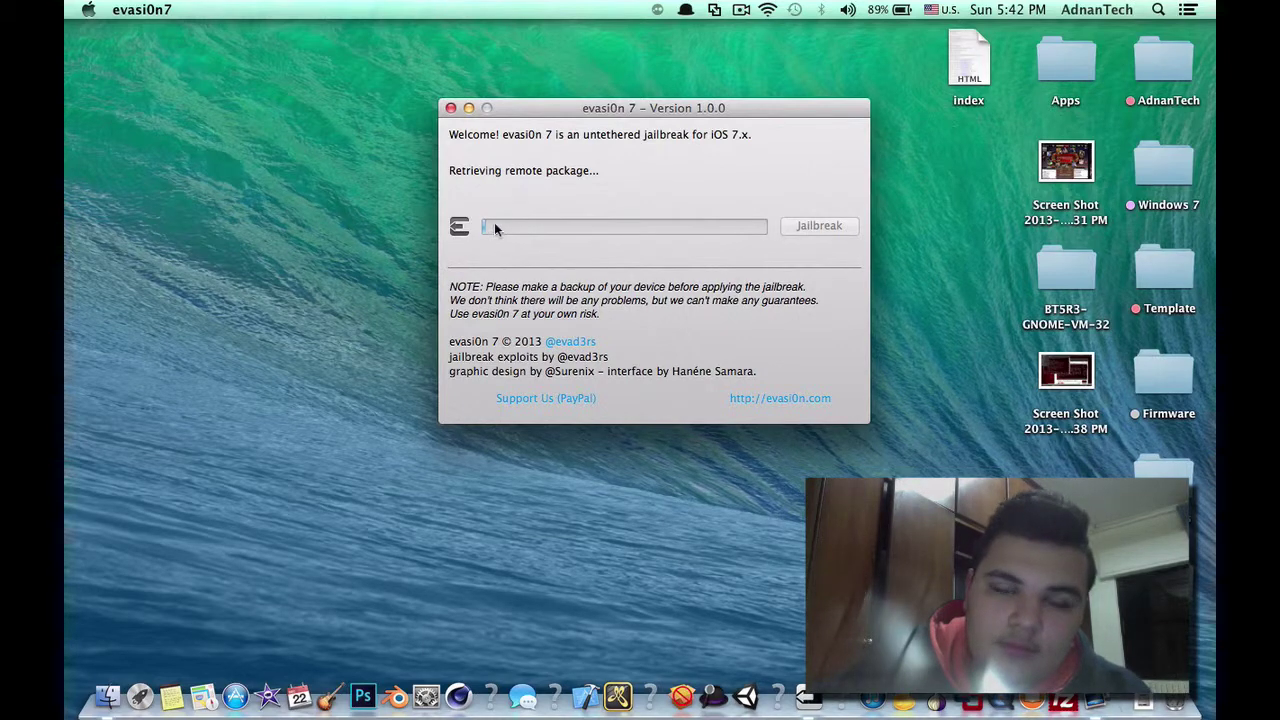
{"action": "key", "text": "alt+space"}
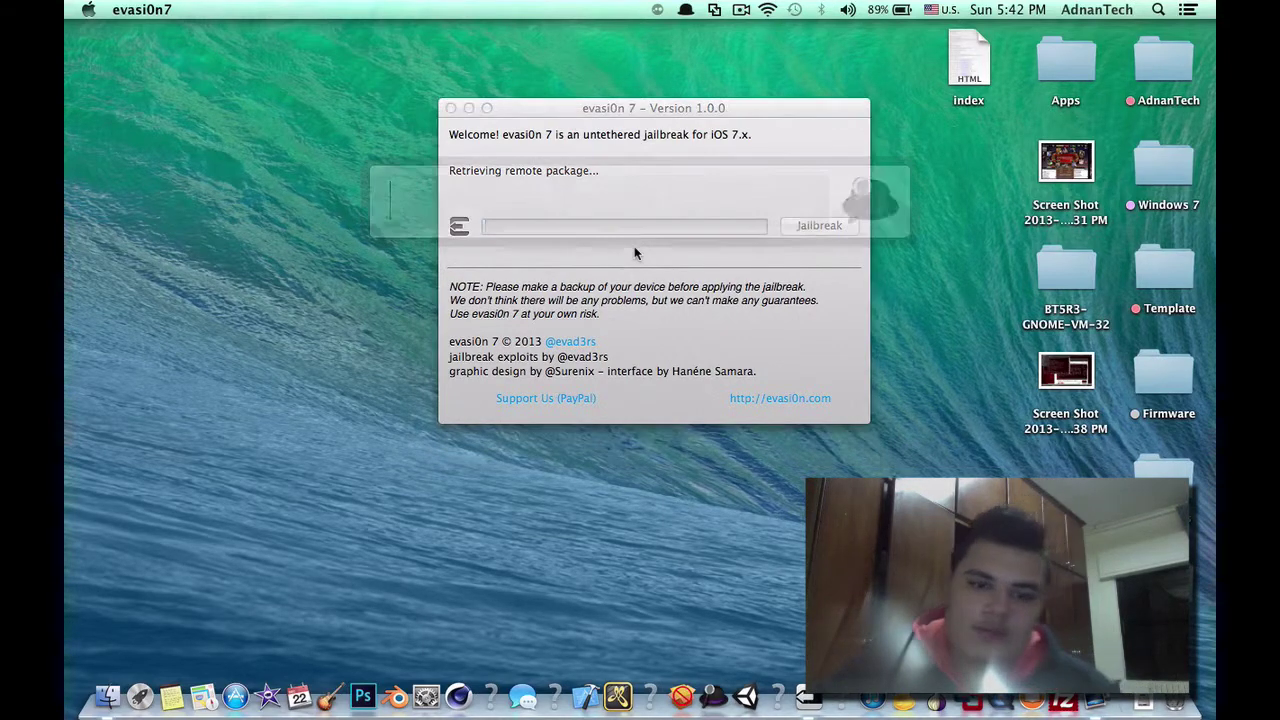
- Launch Safari from Alfred, load twitter.com, and submit the Twitter sign-in form
{"action": "type", "text": "sa"}
{"action": "key", "text": "Return"}
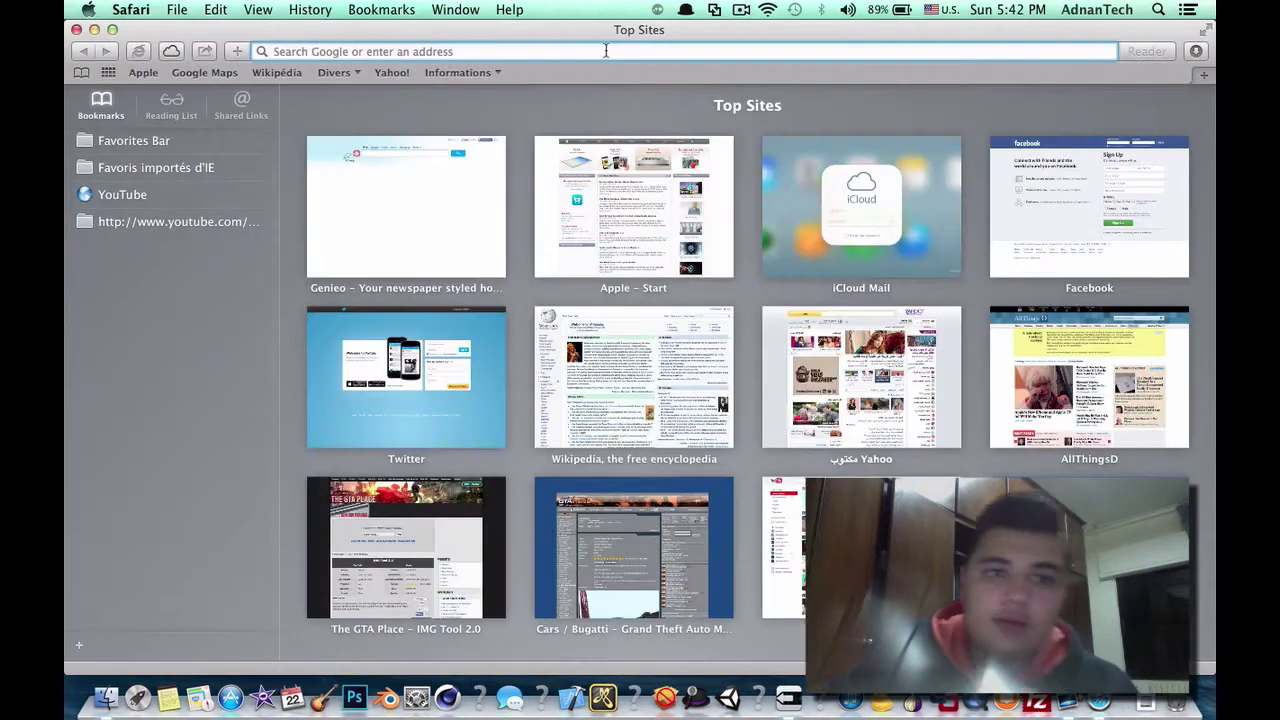
{"action": "type", "text": "tw"}
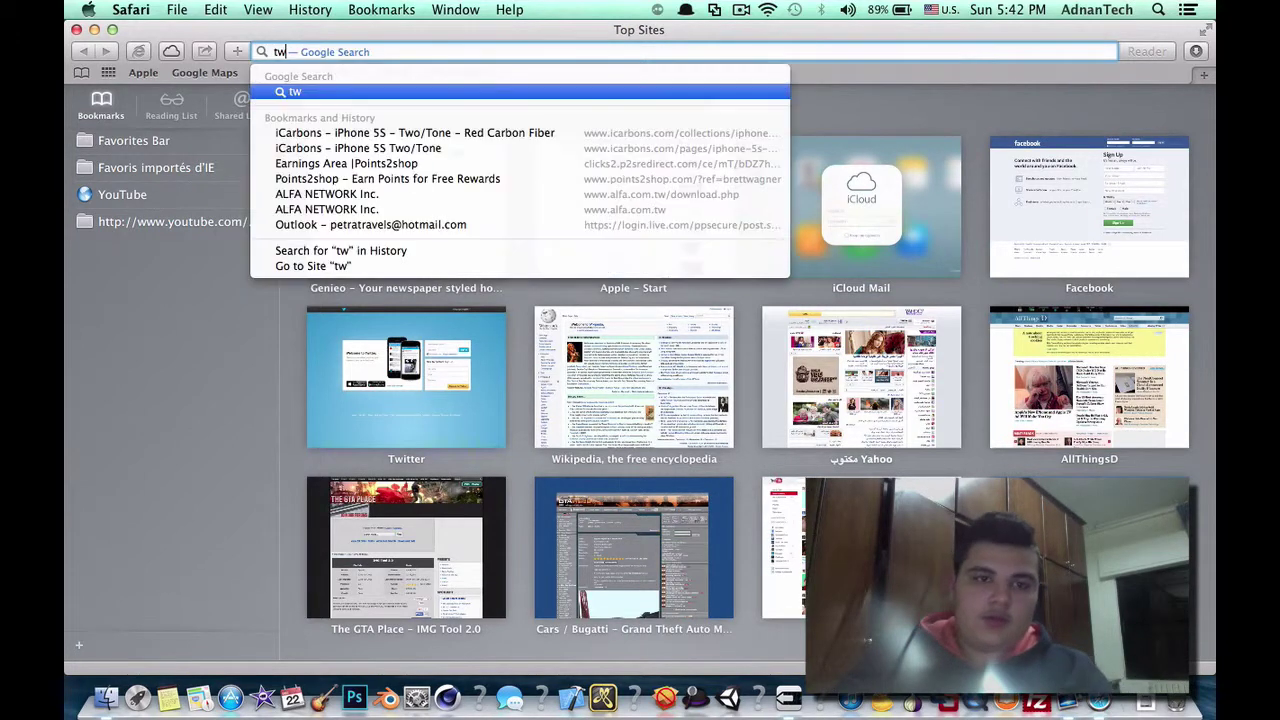
{"action": "type", "text": "itter"}
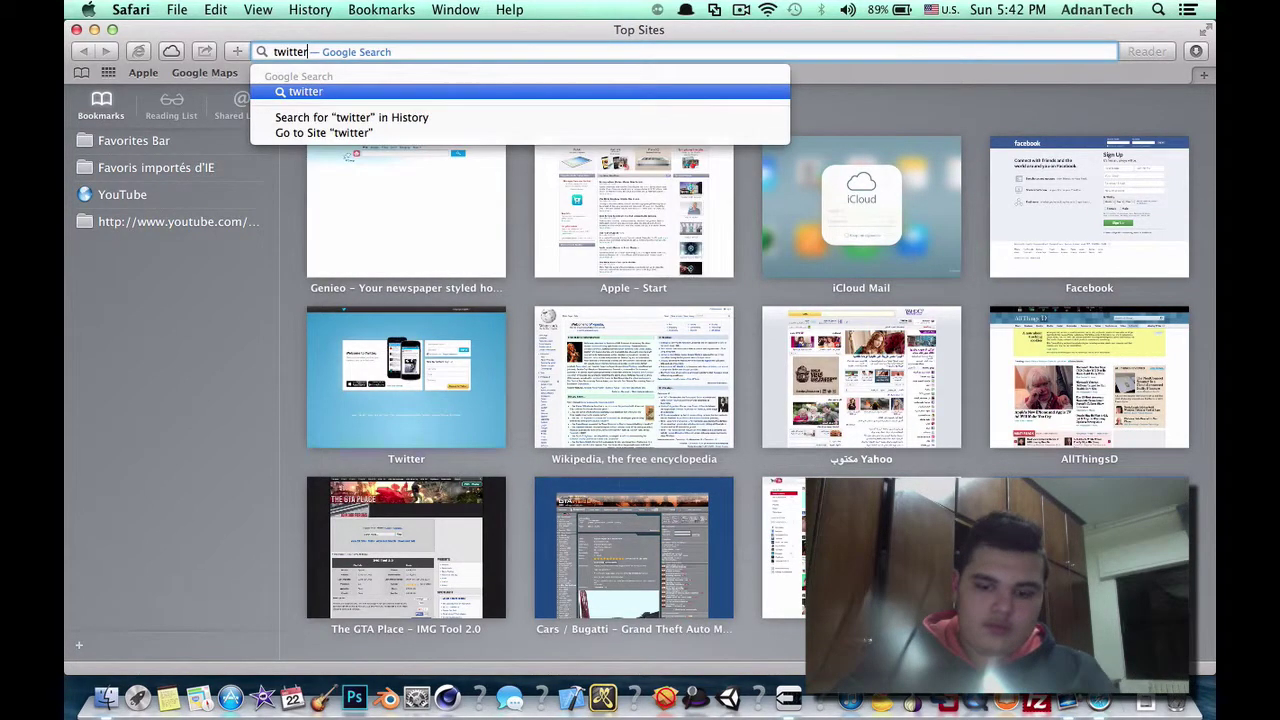
{"action": "type", "text": ".com"}
{"action": "key", "text": "Return"}
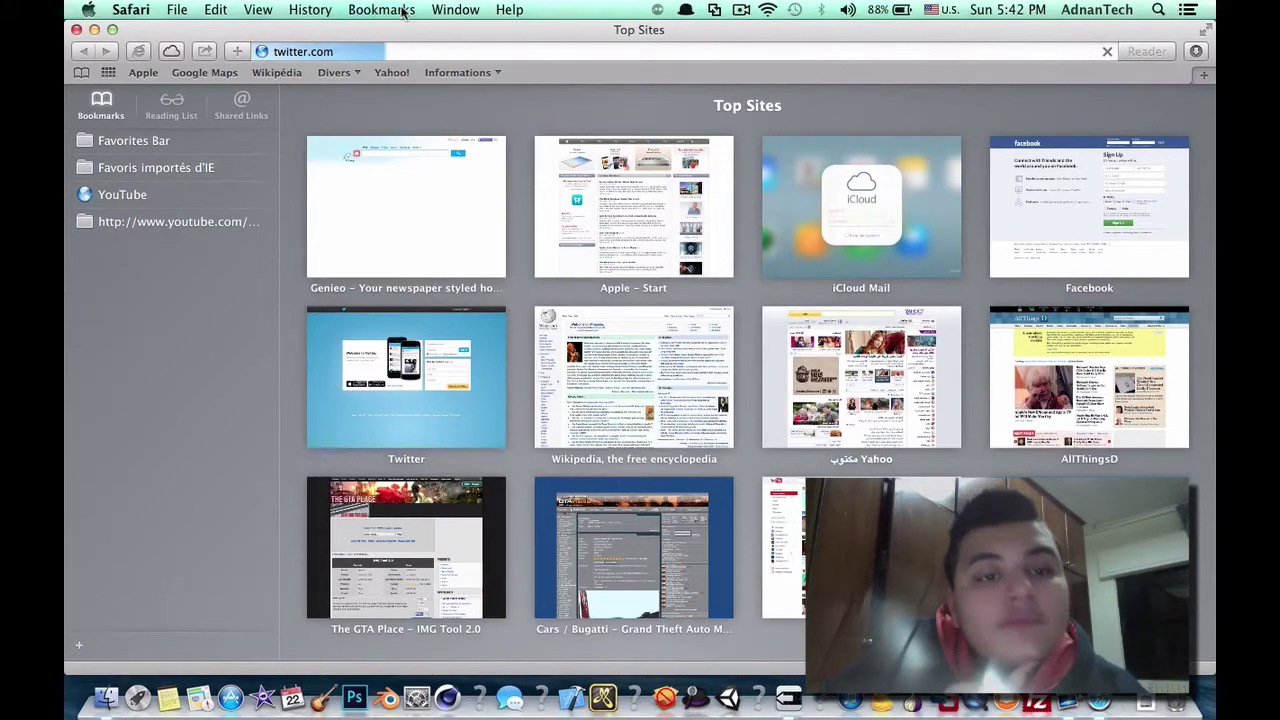
{"action": "mouse_move", "coordinate": [414, 55]}
{"action": "left_mouse_down"}
{"action": "mouse_move", "coordinate": [415, 79]}
{"action": "mouse_move", "coordinate": [425, 8]}
{"action": "left_mouse_up"}
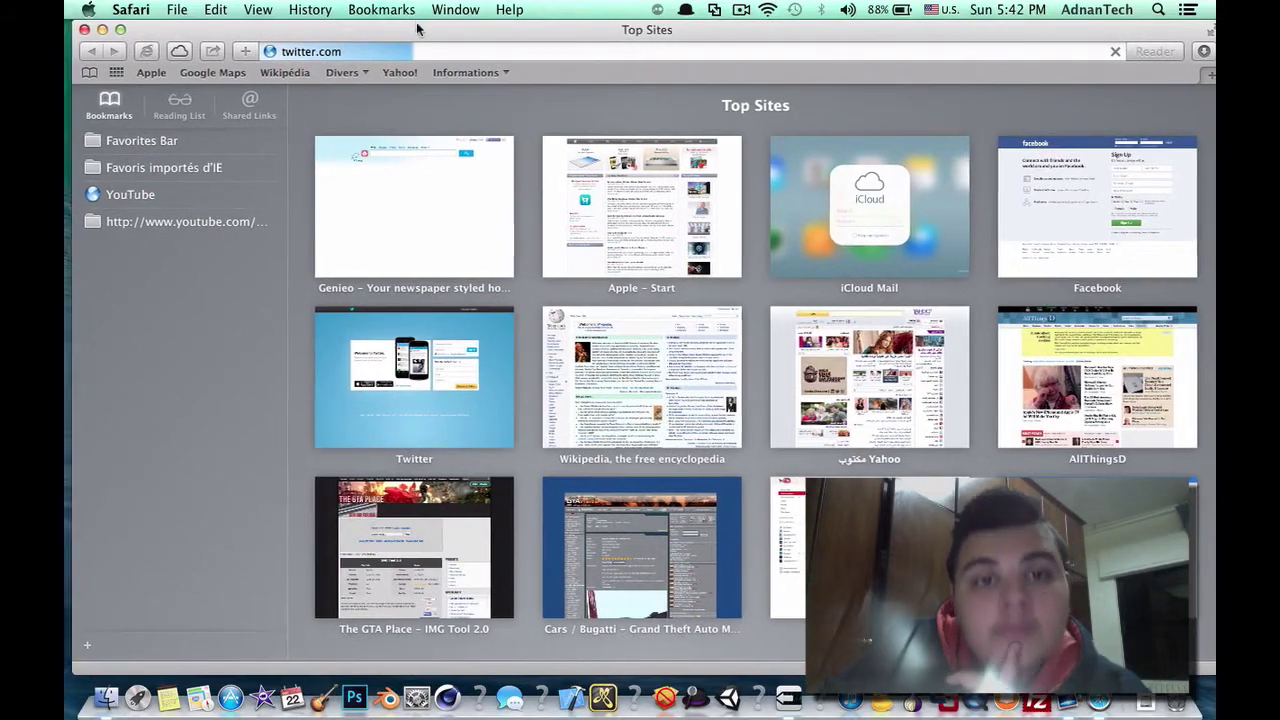
{"action": "mouse_move", "coordinate": [425, 8]}
{"action": "left_mouse_down"}
{"action": "mouse_move", "coordinate": [465, 57]}
{"action": "mouse_move", "coordinate": [425, 8]}
{"action": "left_mouse_up"}
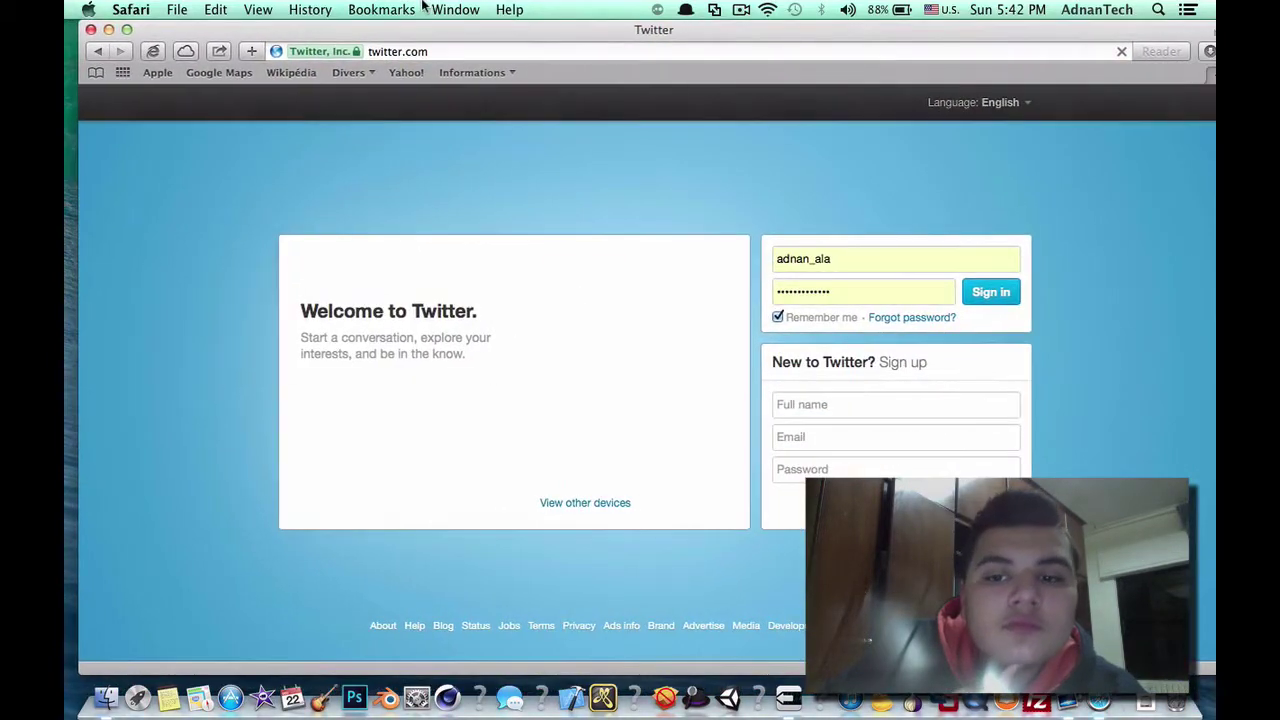
{"action": "left_click", "coordinate": [991, 292]}
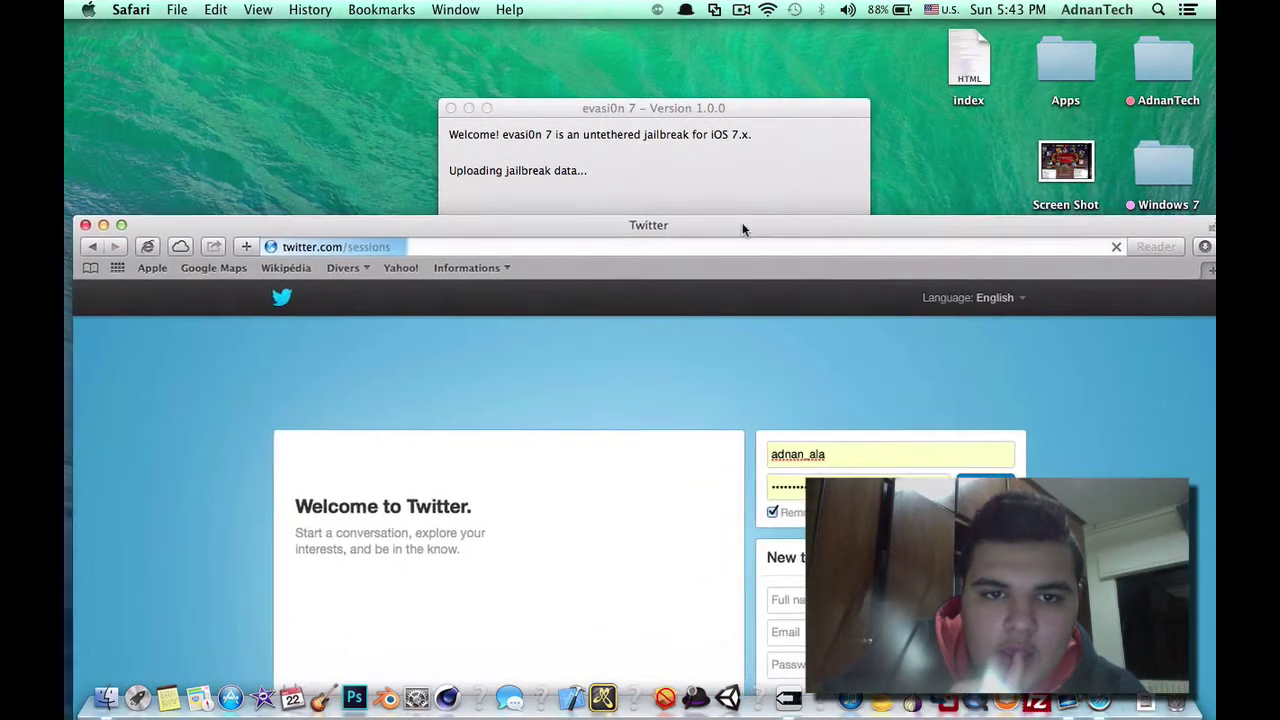
- Check evasi0n's progress, replace the Twitter tab with a new Top Sites tab, and minimize Safari
{"action": "left_click", "coordinate": [700, 110]}
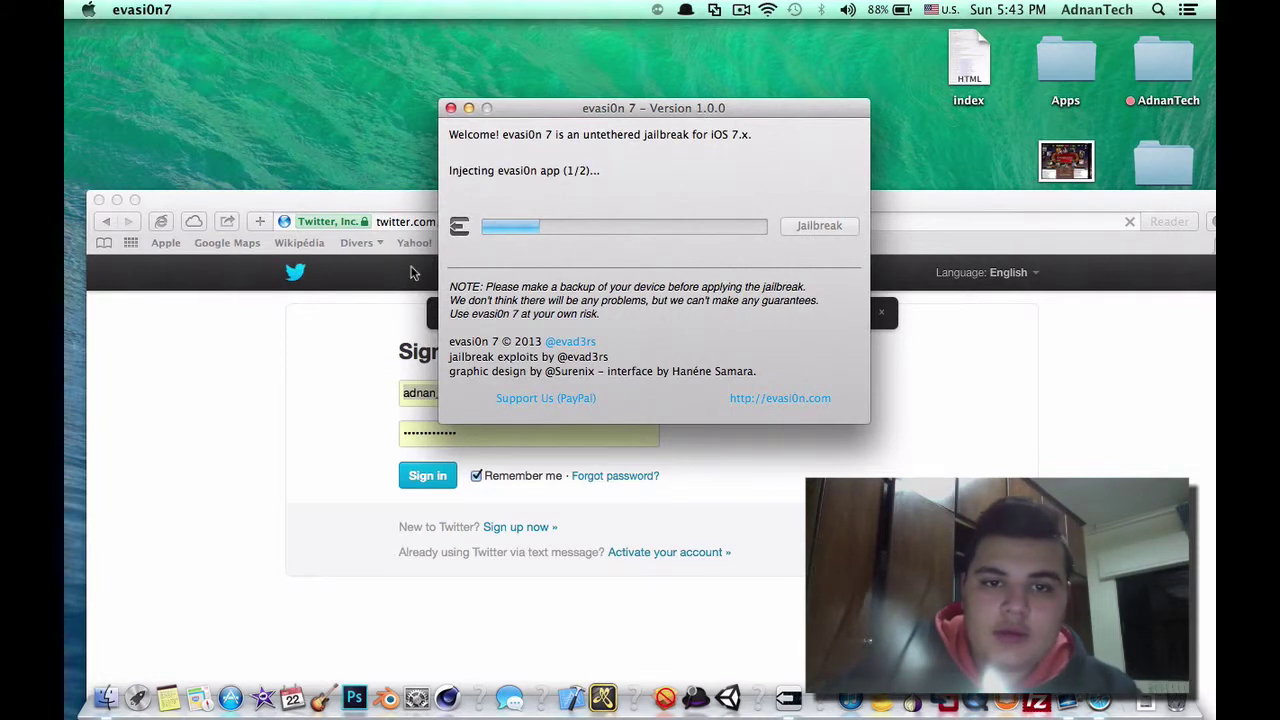
{"action": "left_click", "coordinate": [336, 199]}
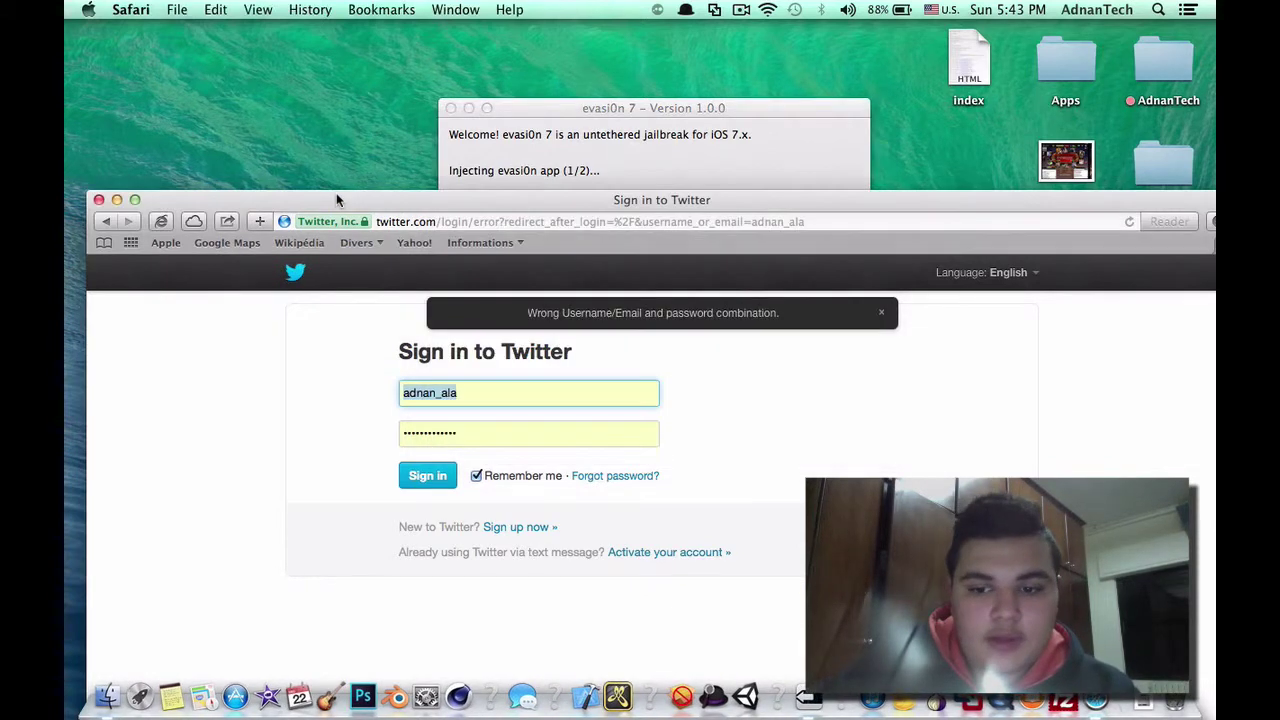
{"action": "double_click", "coordinate": [1129, 209]}
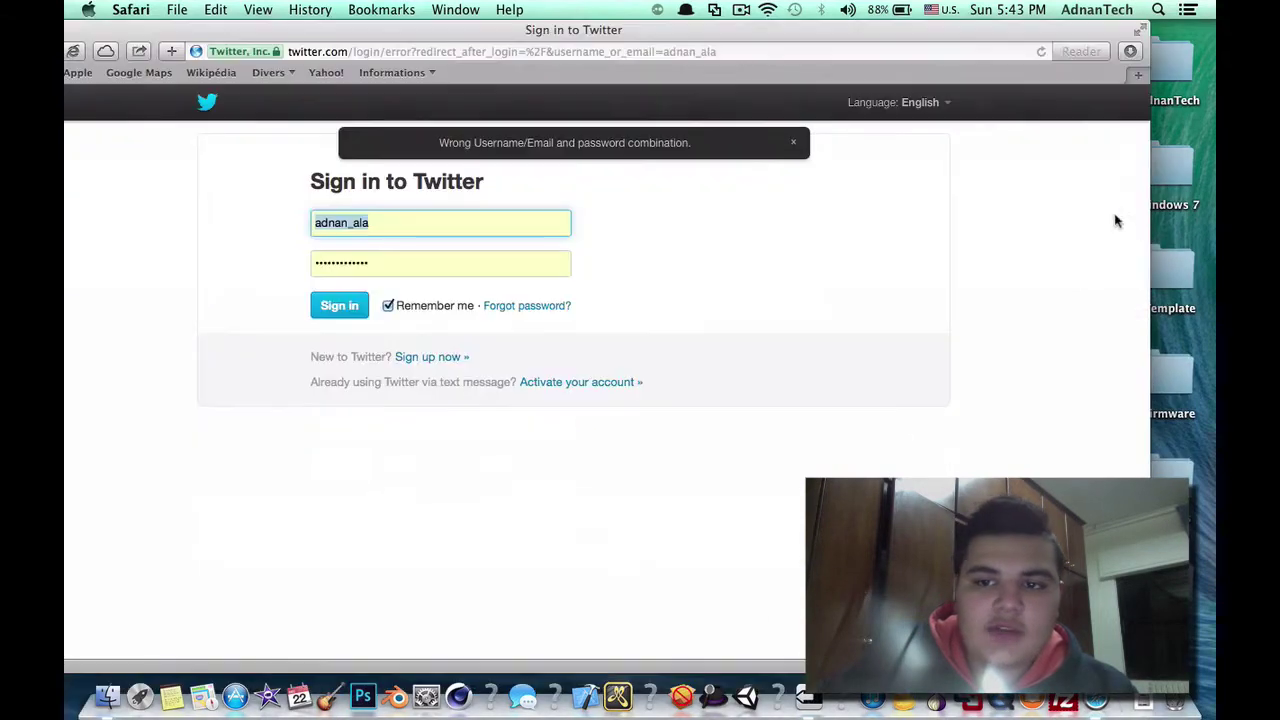
{"action": "left_click", "coordinate": [1136, 78]}
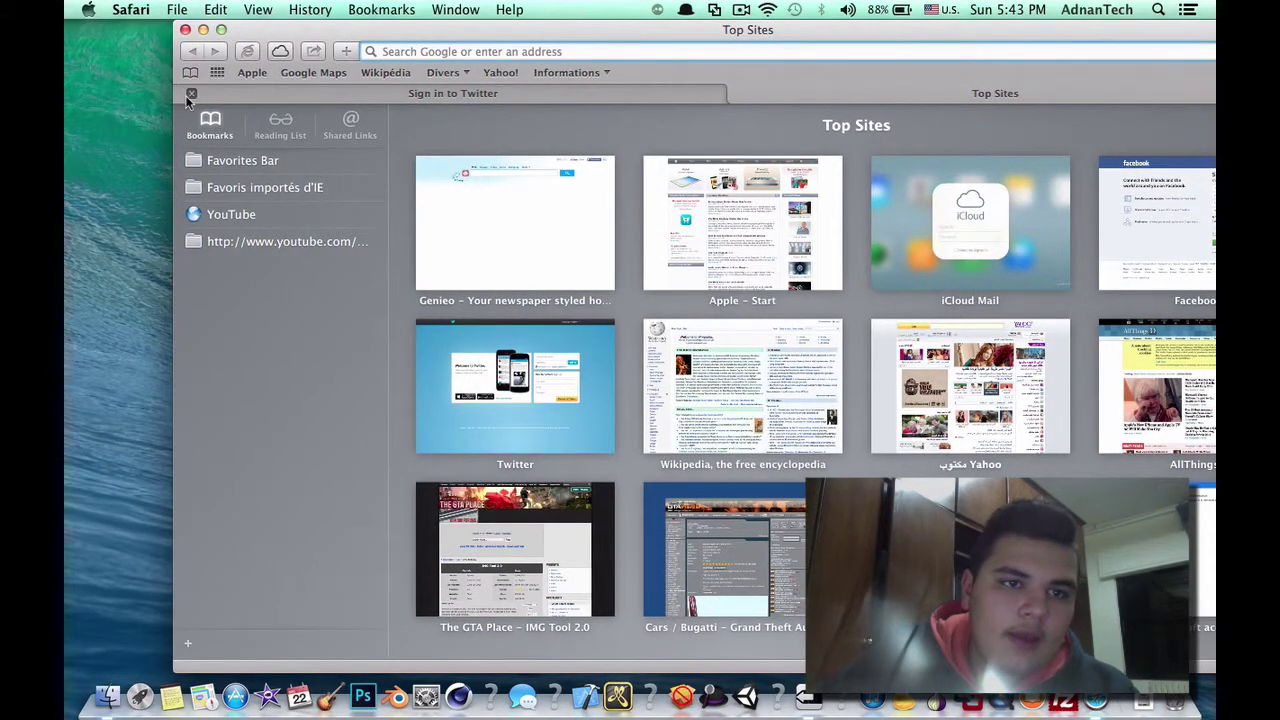
{"action": "left_click", "coordinate": [191, 93]}
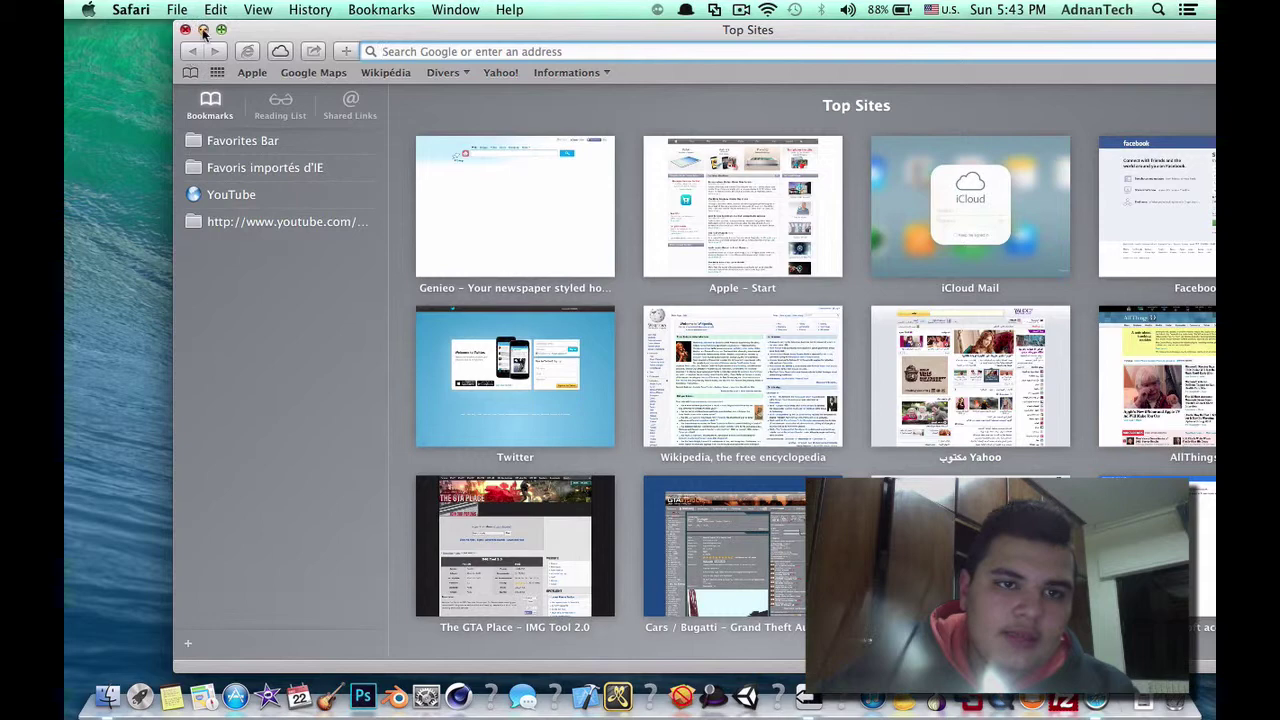
{"action": "left_click", "coordinate": [203, 29]}
- Focus the evasi0n 7 progress window, then open the ScreenFlow menu-bar controls
{"action": "left_click", "coordinate": [577, 207]}
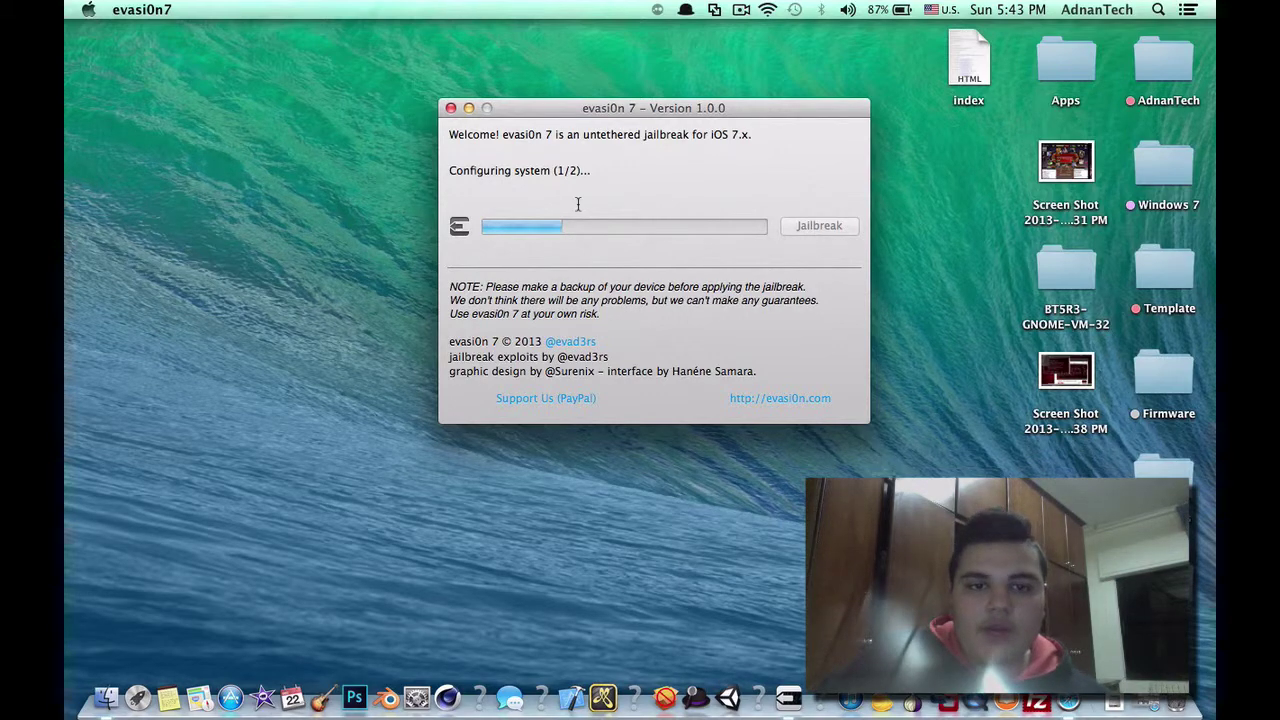
{"action": "left_click", "coordinate": [740, 9]}
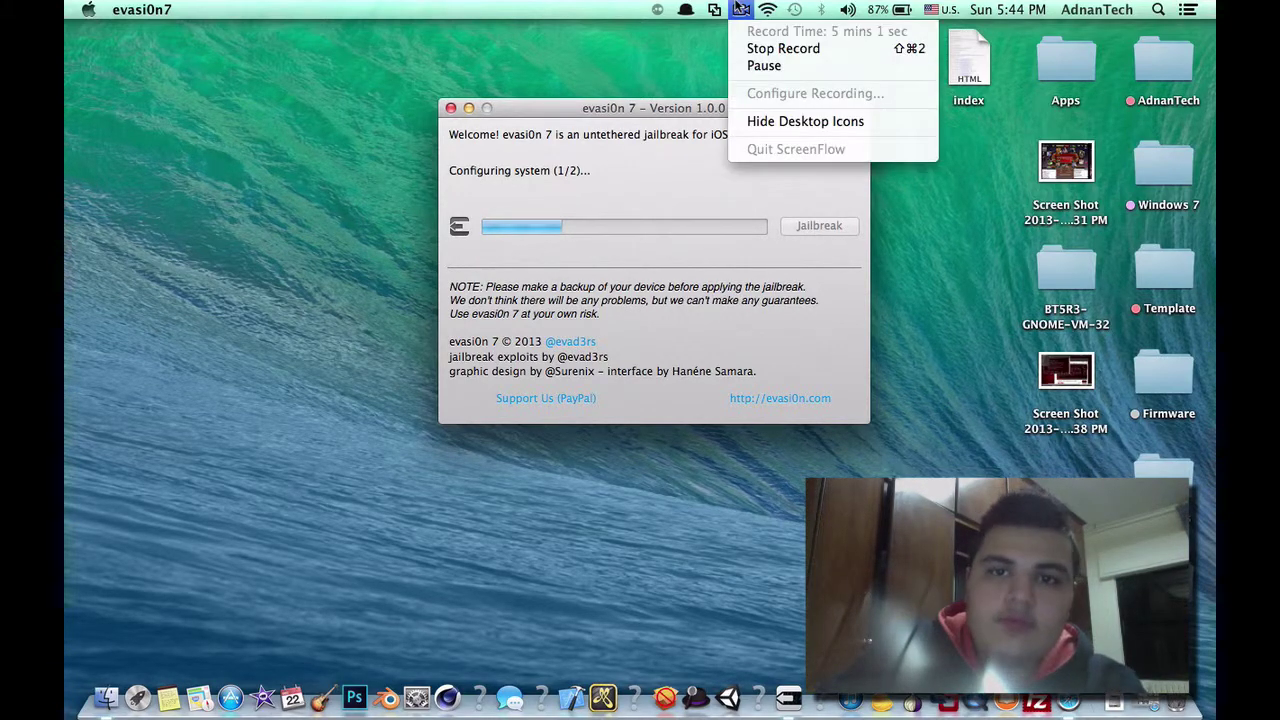
- Pause the ScreenFlow recording while evasi0n 7 finishes the jailbreak
{"action": "left_click", "coordinate": [757, 68]}
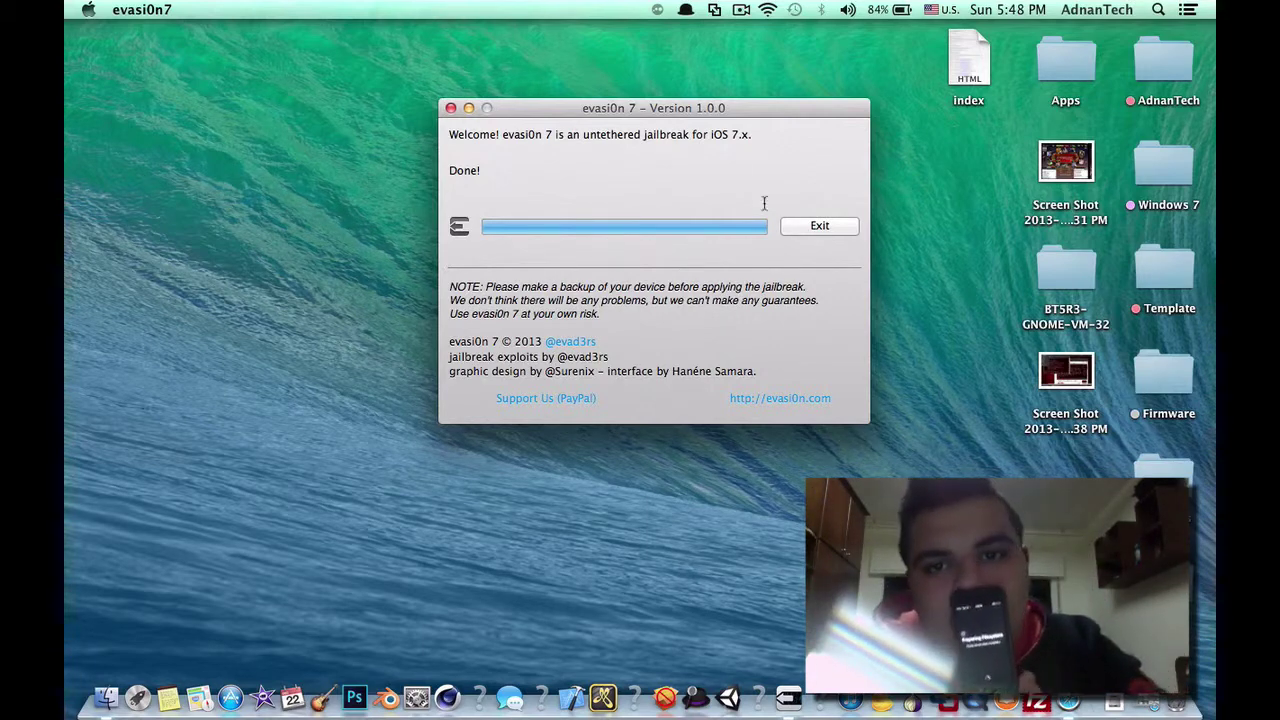
- Exit evasi0n 7 now that the jailbreak reports Done!
{"action": "left_click", "coordinate": [819, 228]}
{"action": "left_click_drag", "start_coordinate": [712, 139], "coordinate": [443, 314]}
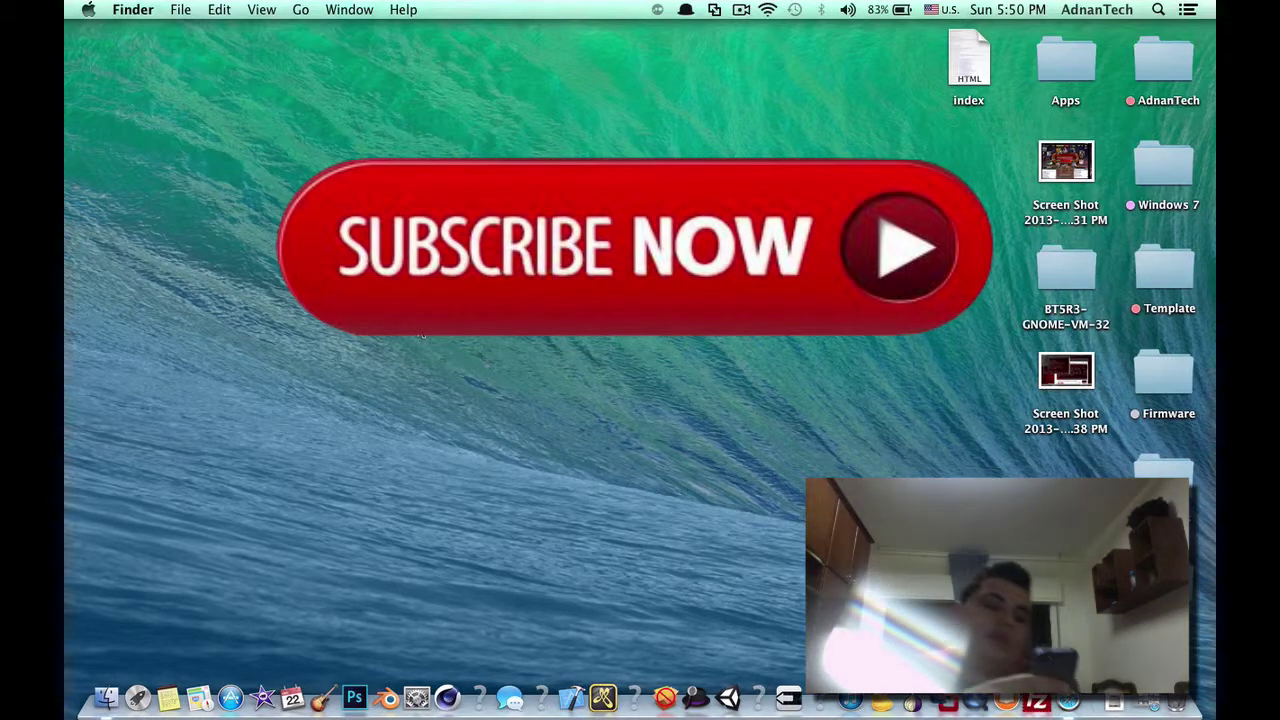
- Open the ScreenFlow menu showing about 10:16 recorded, with Stop Record and Pause
{"action": "left_click", "coordinate": [741, 9]}
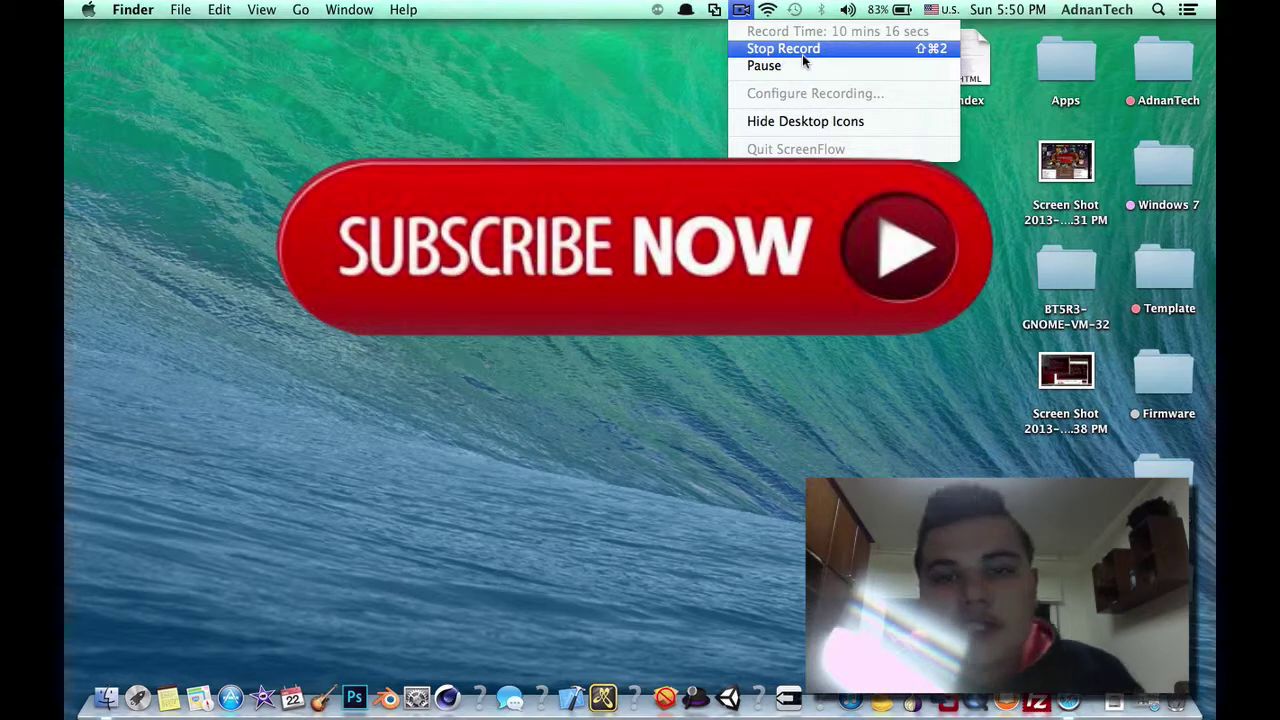